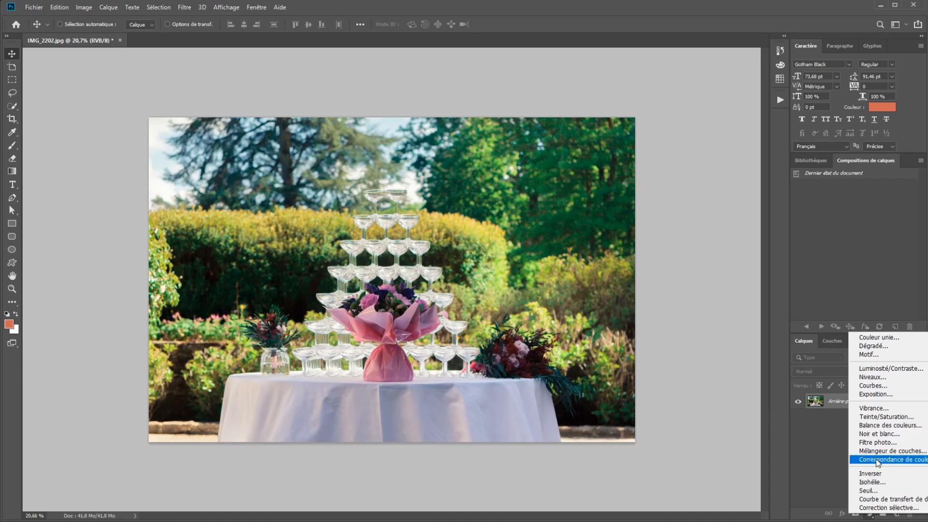
Add a Curves (Courbes) adjustment layer above the background photo
left_click(873, 385)
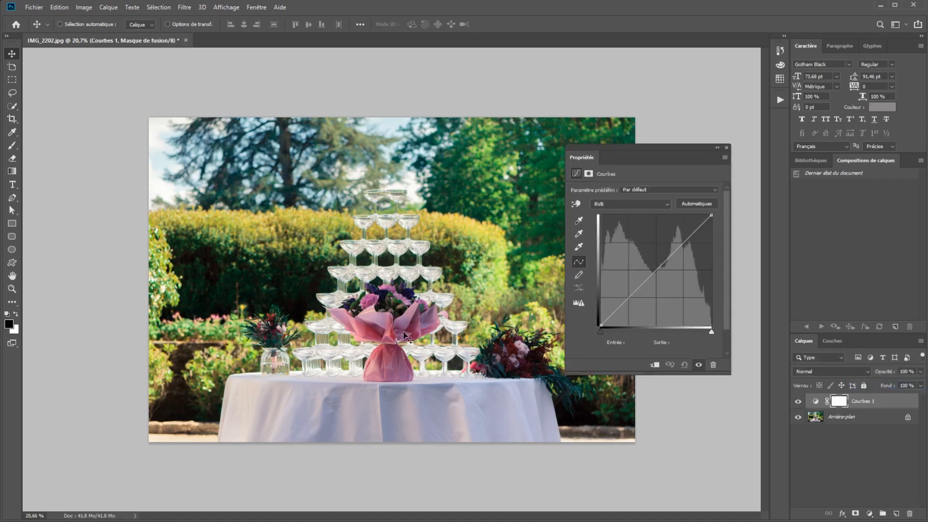
scroll(432, 295, "up", 2)
scroll(432, 295, "up", 1)
left_click_drag(432, 296, 225, 267)
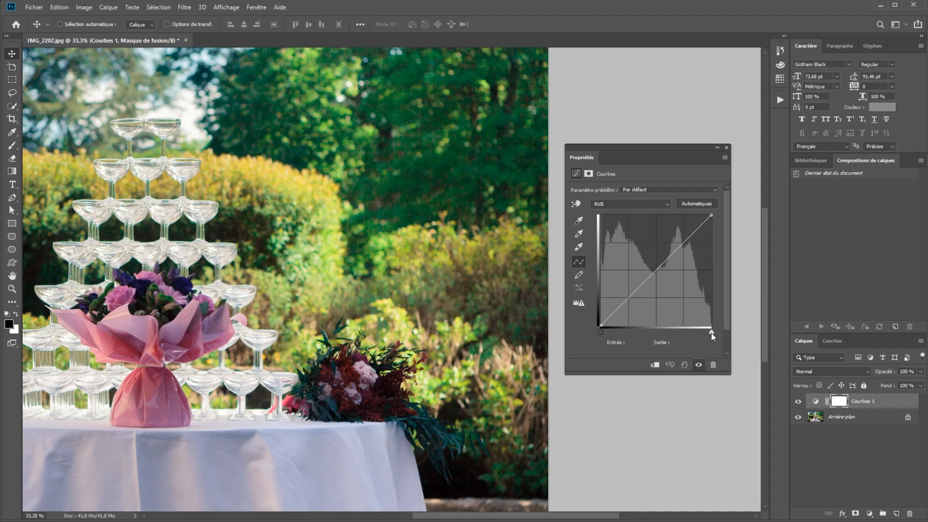
Try brightening the midtones by raising a central point on the RGB curve to input 109, output 146
left_click(657, 270)
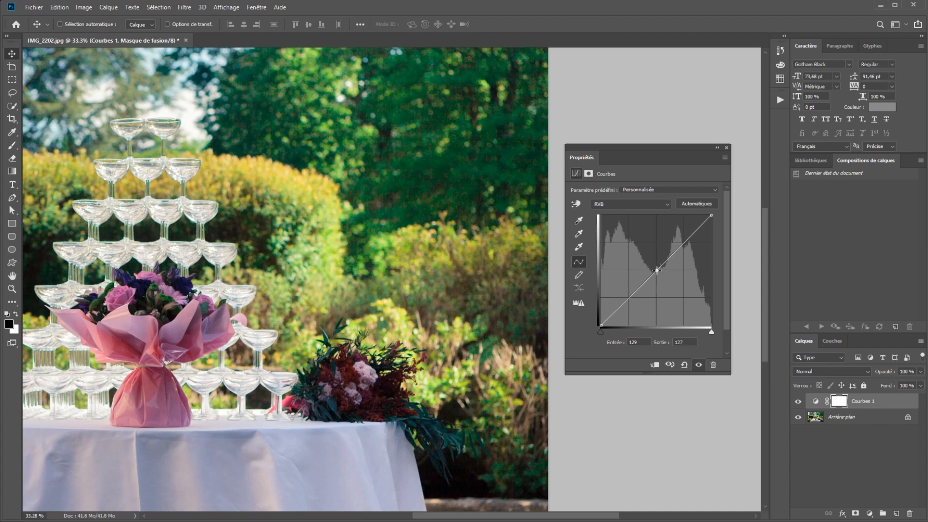
mouse_move(657, 270)
left_mouse_down()
mouse_move(646, 250)
mouse_move(660, 279)
mouse_move(648, 262)
left_mouse_up()
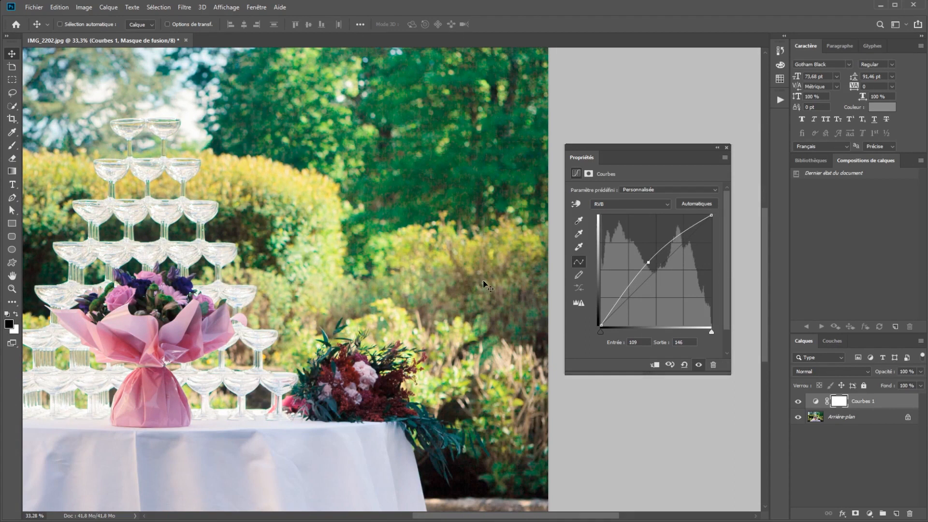
mouse_move(648, 262)
left_mouse_down()
mouse_move(662, 280)
mouse_move(656, 270)
left_mouse_up()
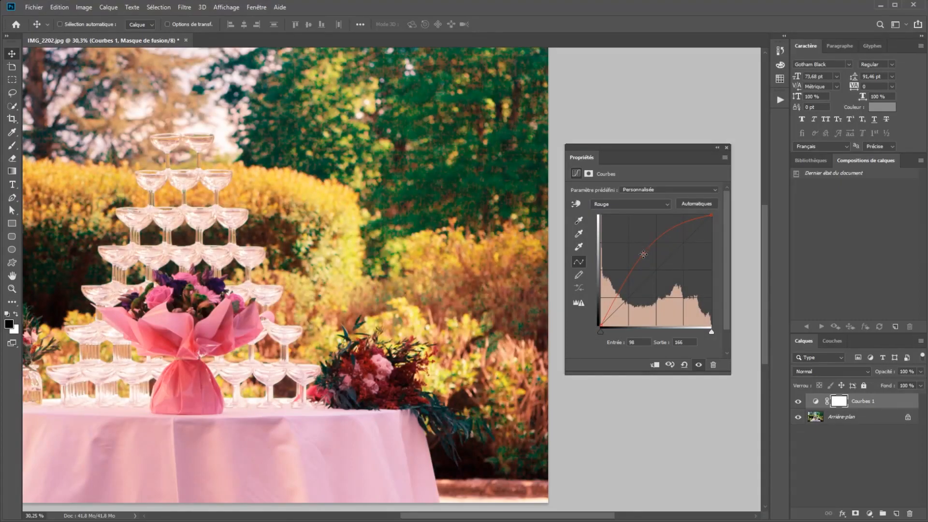
Return the red channel's raised curve to a straight diagonal and switch back to the RGB channel
left_click_drag(643, 252, 655, 270)
key("ctrl+z")
left_click(644, 205)
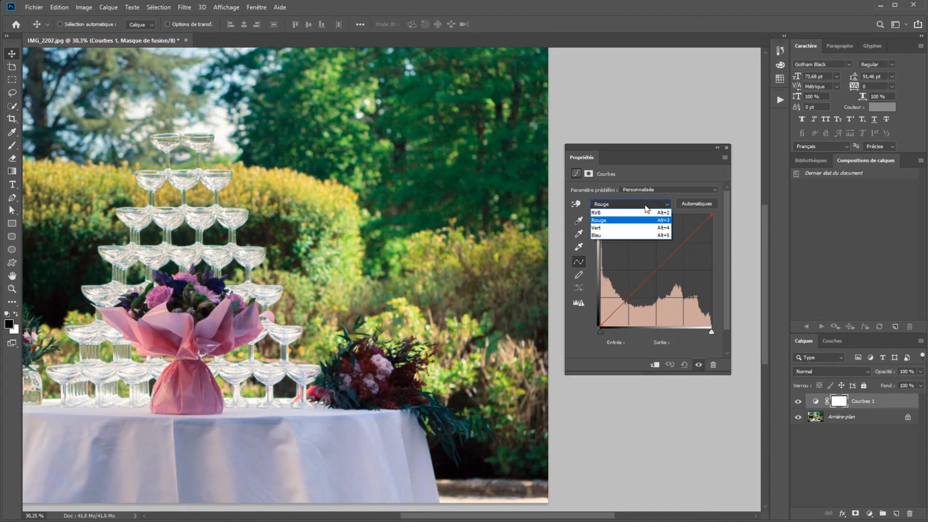
left_click(642, 212)
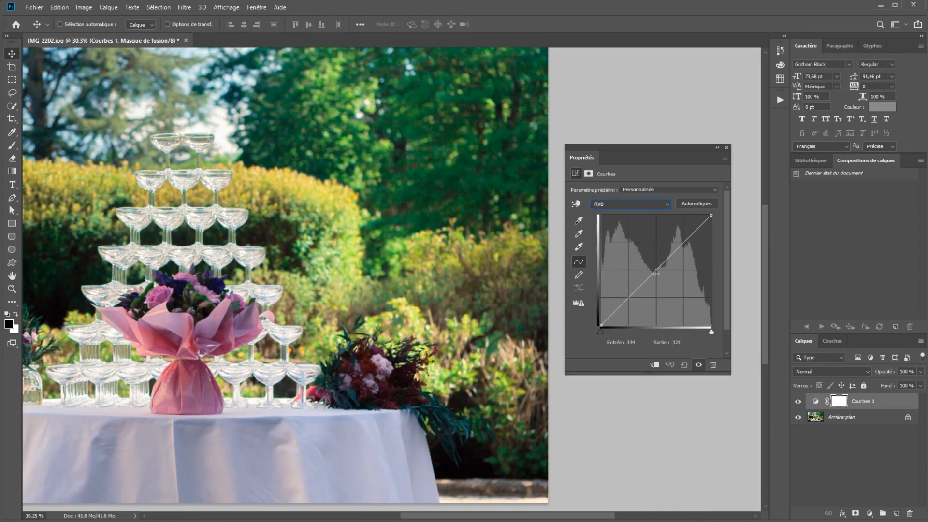
Add a midtone point on the RGB curve at input 122, output 123, and try moving it before undoing the change
left_click(655, 271)
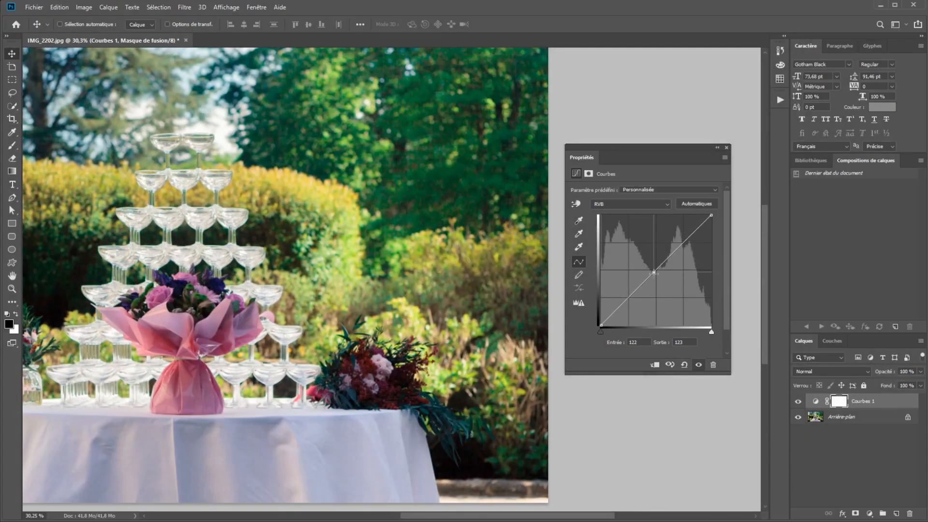
left_click_drag(653, 272, 683, 290)
key("ctrl+z")
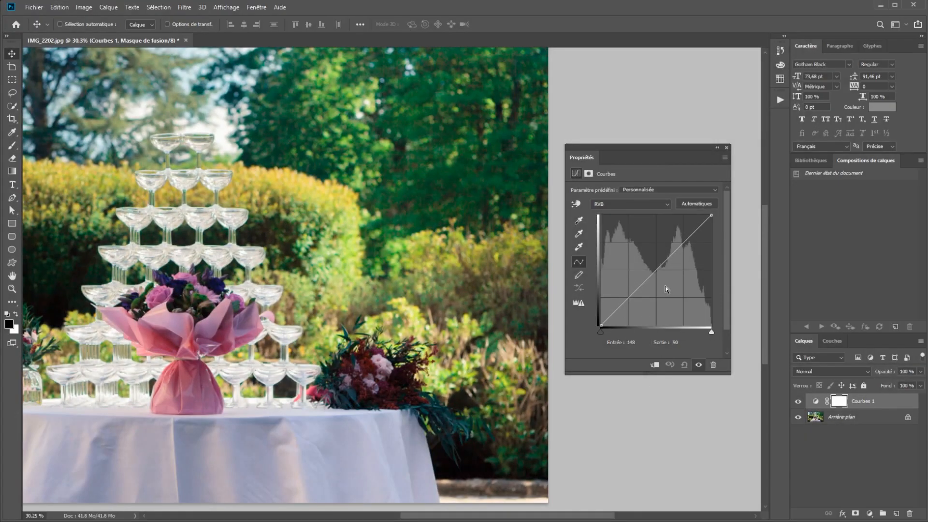
Switch to the red channel (Rouge) and try adjusting the midpoint of its curve
left_click(638, 204)
left_click(623, 213)
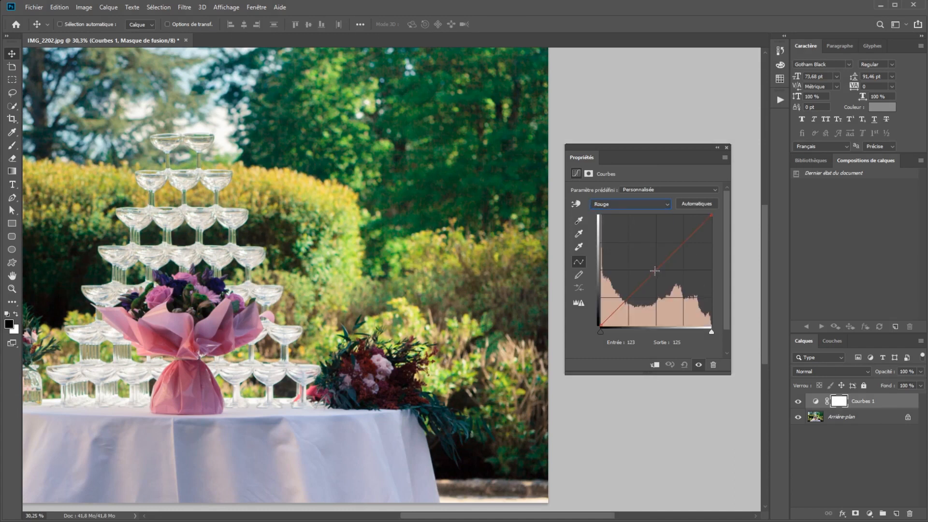
mouse_move(655, 270)
left_mouse_down()
mouse_move(664, 284)
mouse_move(656, 270)
left_mouse_up()
Switch to the green channel (Vert) and try moving the midpoint of its curve
left_click(628, 204)
left_click(616, 227)
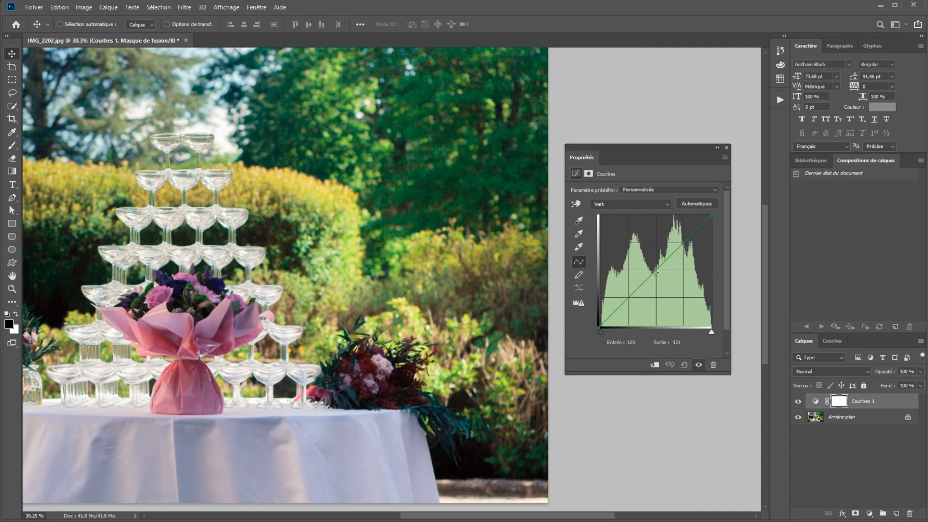
left_click_drag(656, 272, 654, 365)
Try raising the midpoint of the blue channel's (Bleu) curve, undo it, and return to the RGB channel
left_click(626, 205)
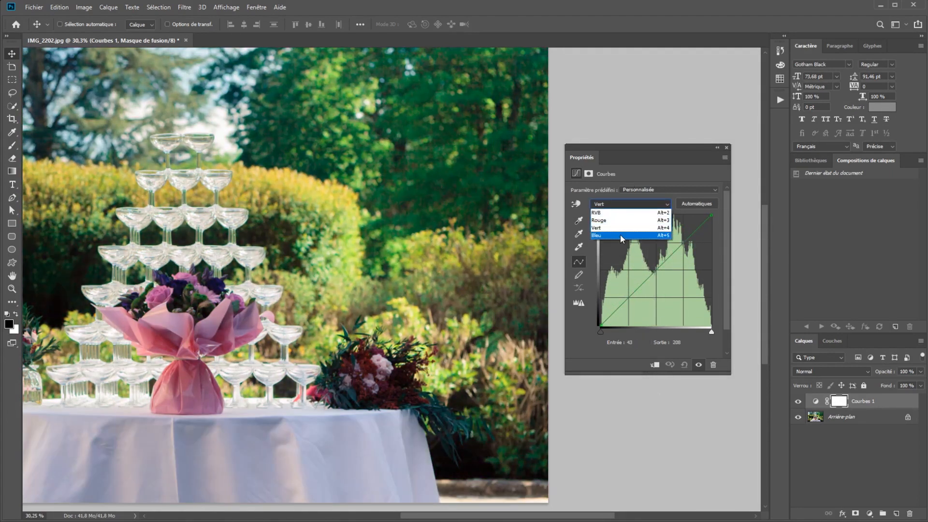
left_click(619, 235)
mouse_move(655, 271)
left_mouse_down()
mouse_move(663, 291)
mouse_move(648, 259)
left_mouse_up()
key("ctrl+z")
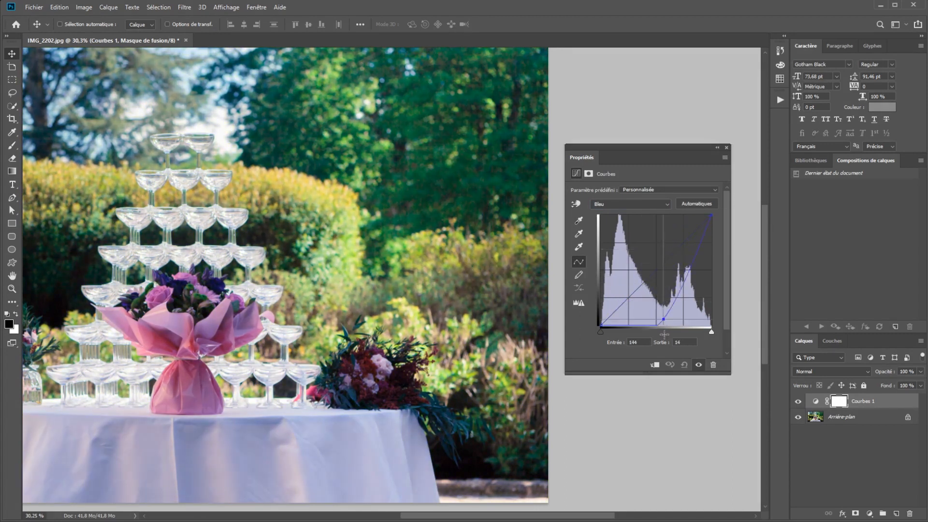
key("alt+2")
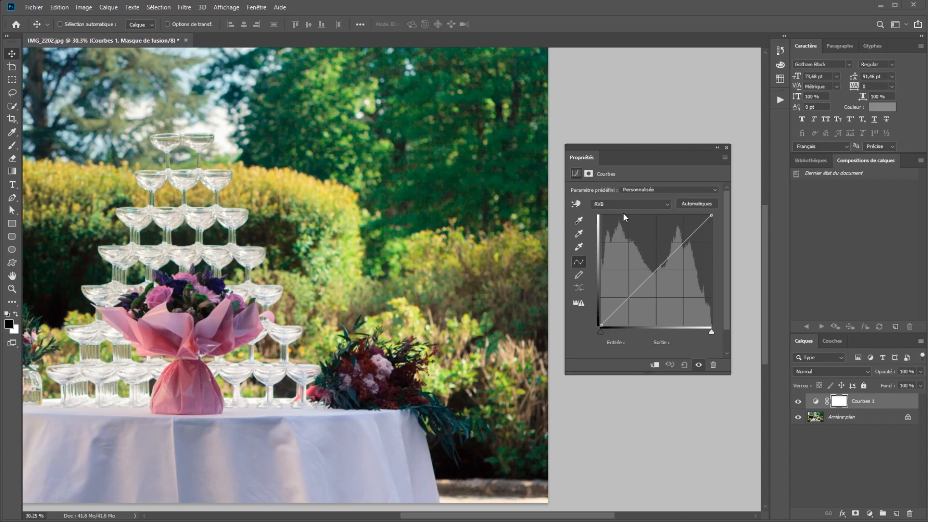
Use the on-image curve adjustment tool to darken the hedge's shadows and brighten its sunlit part to input 197, output 213
left_click(574, 206)
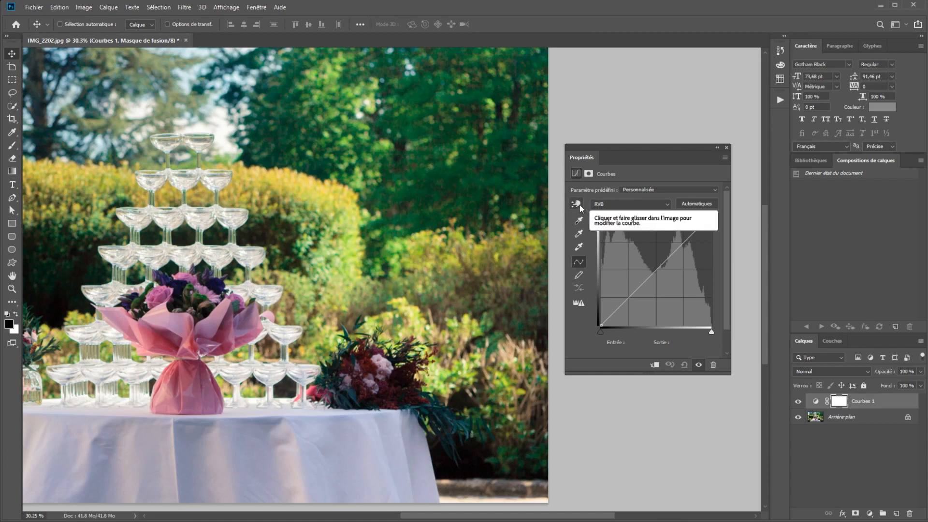
left_click_drag(281, 314, 378, 315)
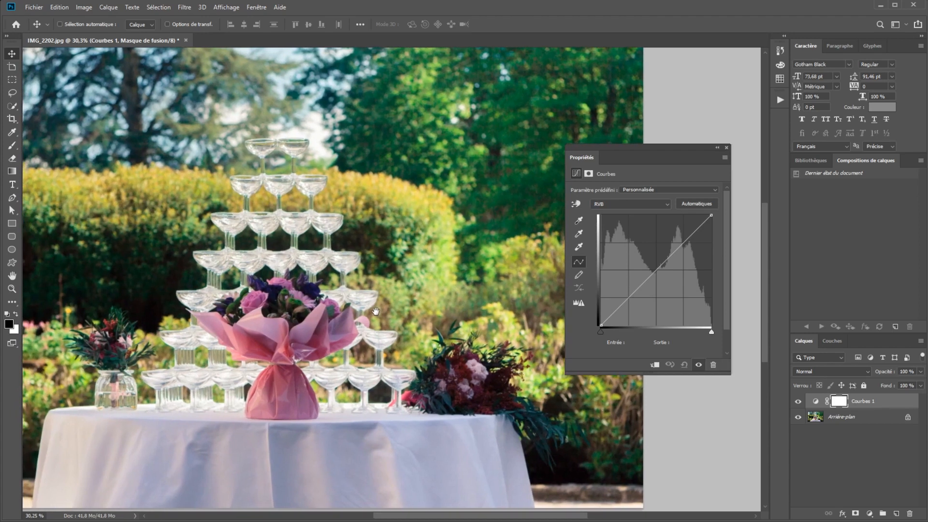
left_click(575, 204)
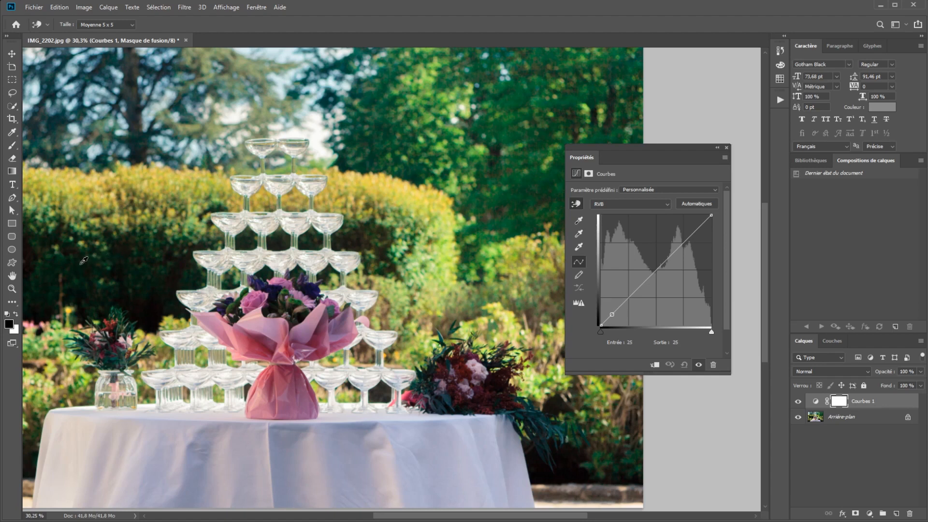
left_click(83, 263)
left_click_drag(84, 264, 86, 269)
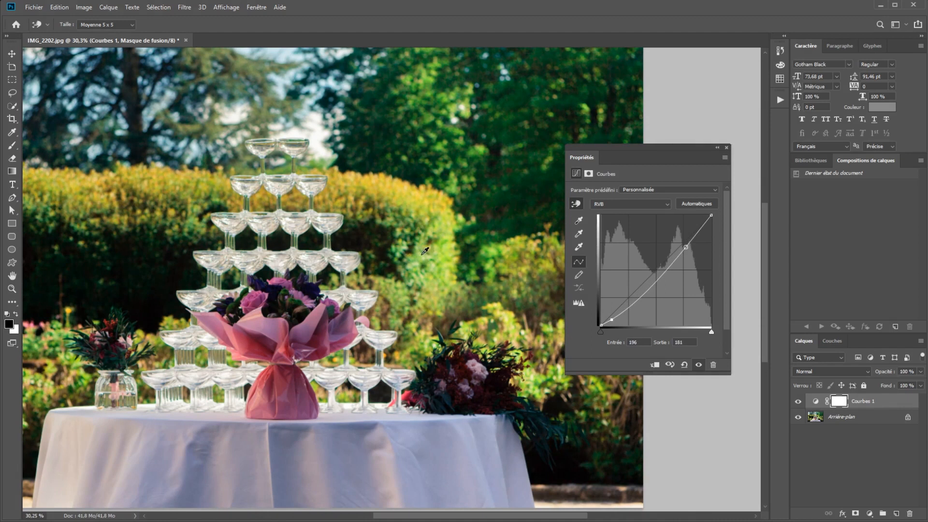
left_click_drag(425, 250, 423, 235)
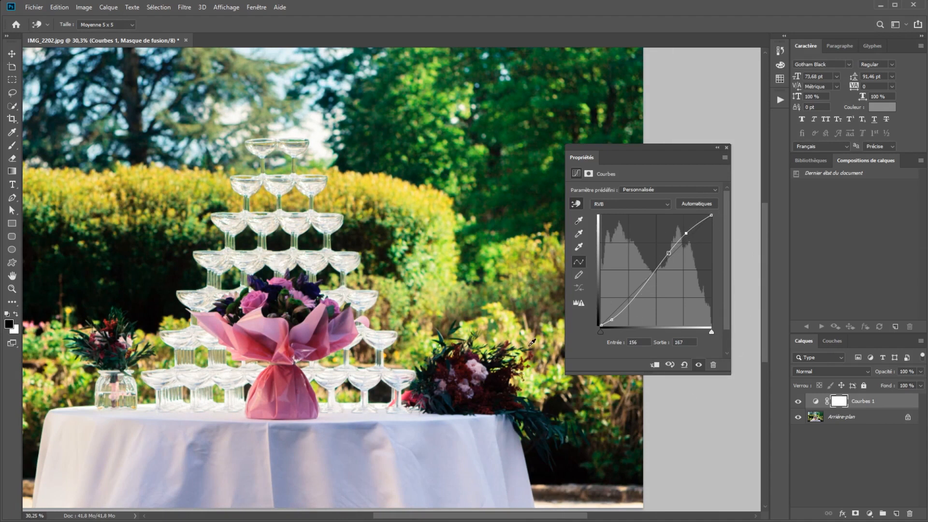
Remove the highlight and shadow points from the RGB curve to restore the straight diagonal
left_click(14, 54)
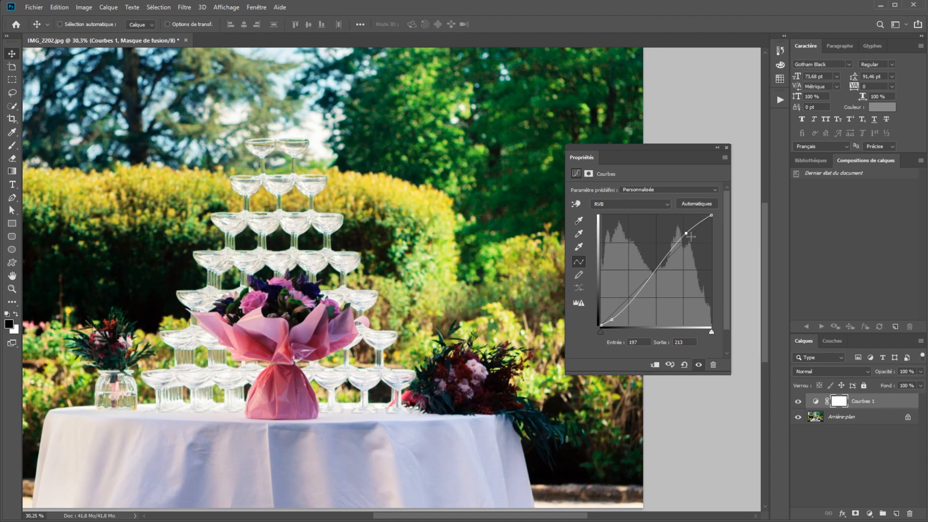
left_click_drag(686, 233, 693, 371)
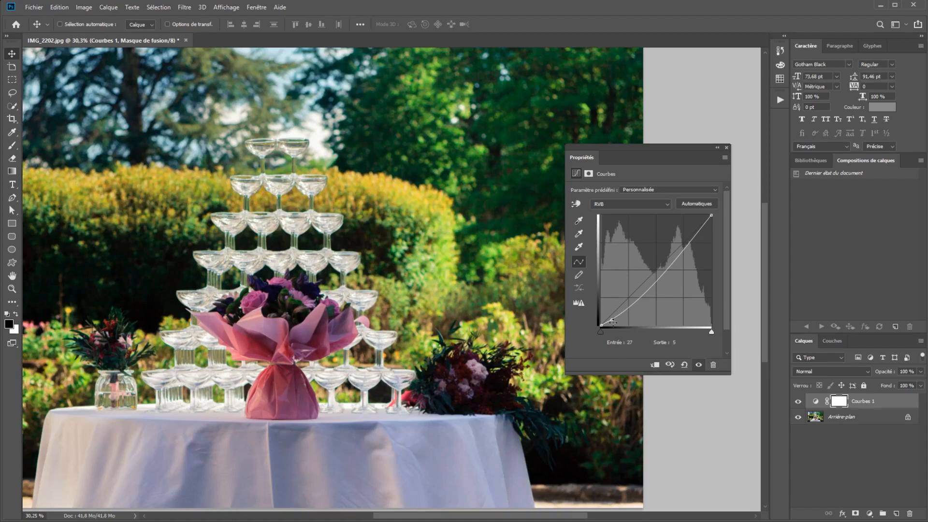
left_click_drag(612, 322, 621, 351)
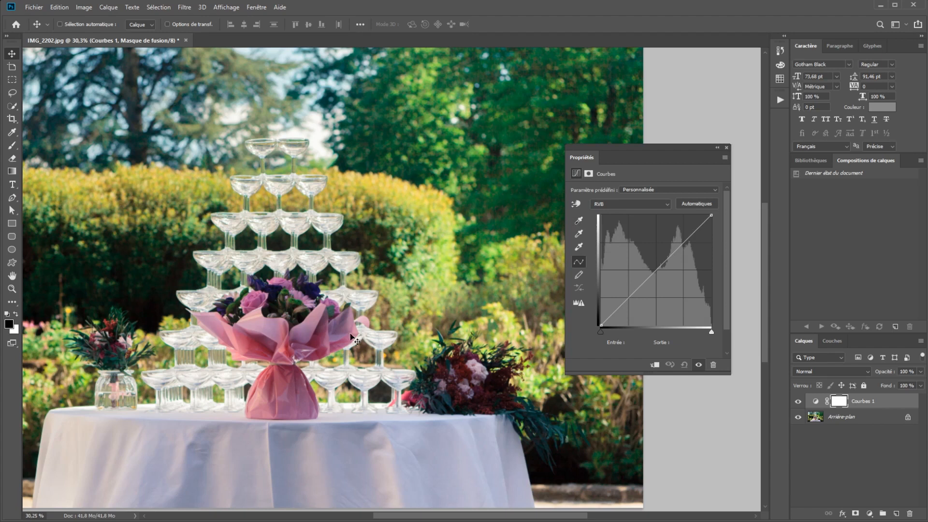
Set the black point from the dark shrubbery beside the tablecloth and examine the red, green and blue channel curves
left_click(580, 224)
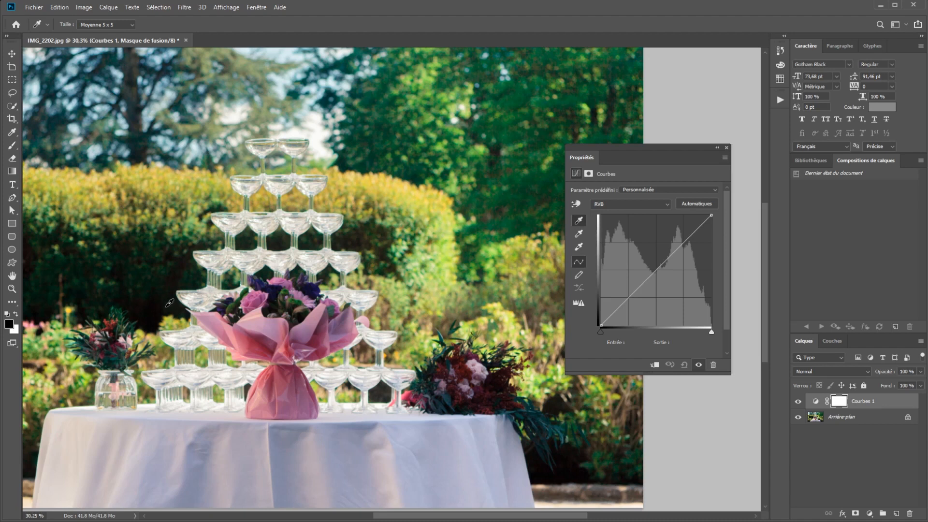
left_click(567, 470)
left_click(626, 204)
left_click(622, 219)
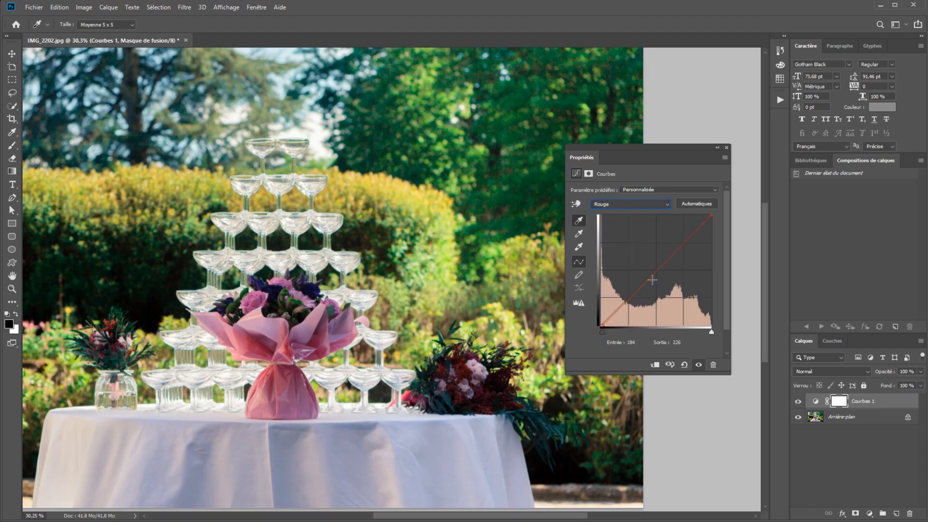
left_click(628, 204)
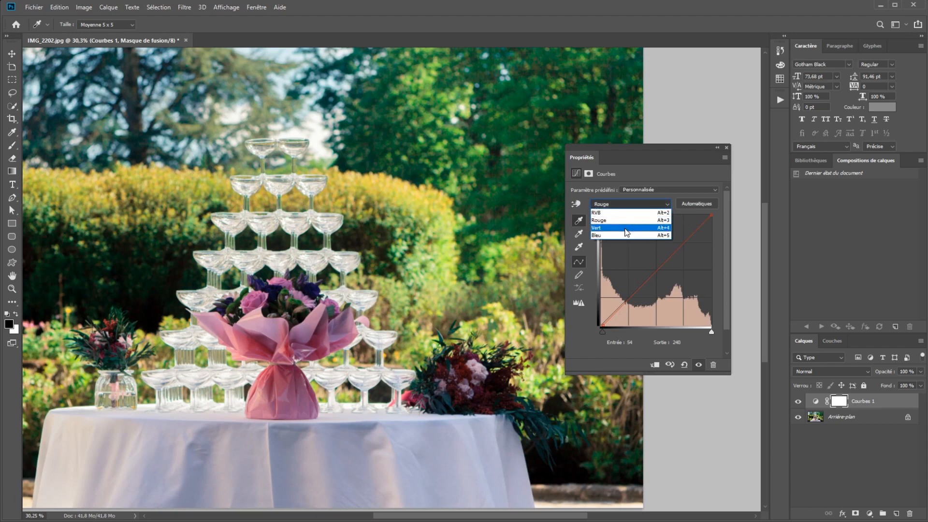
left_click(624, 227)
left_click(625, 205)
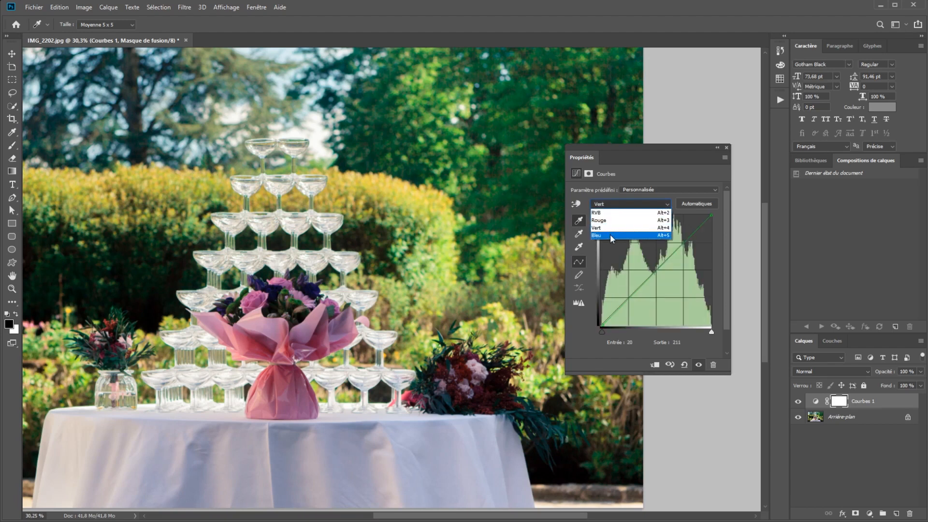
left_click(611, 237)
left_click(613, 207)
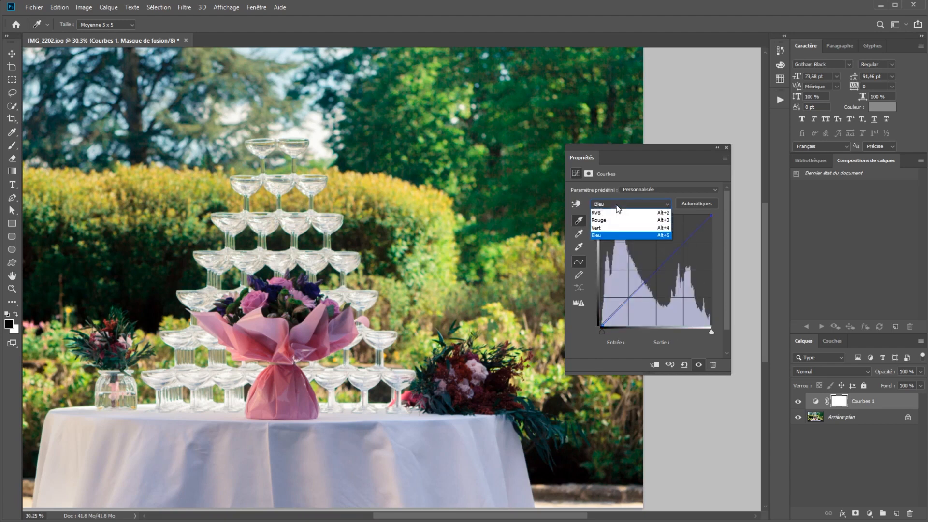
left_click(616, 213)
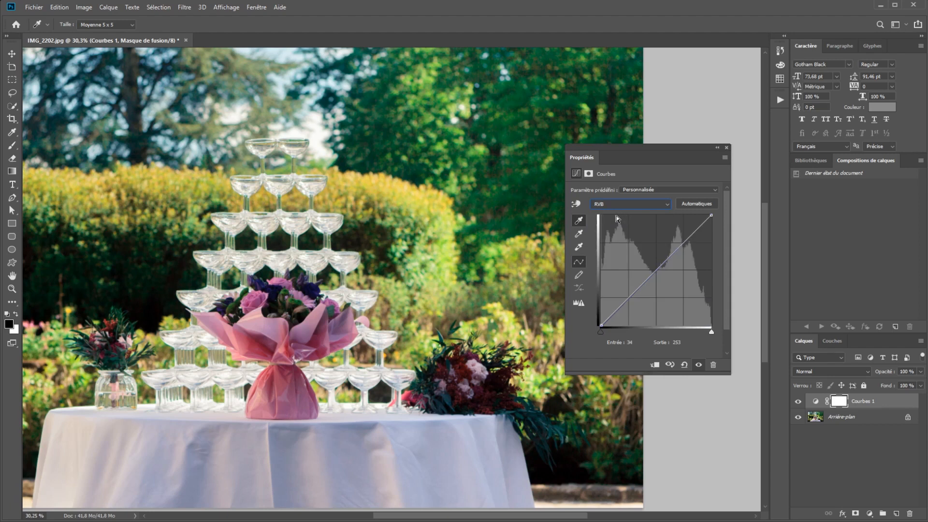
Set the grey point from the bouquet's pink wrapping and examine the red, green and blue channel curves
left_click(580, 235)
left_click(285, 405)
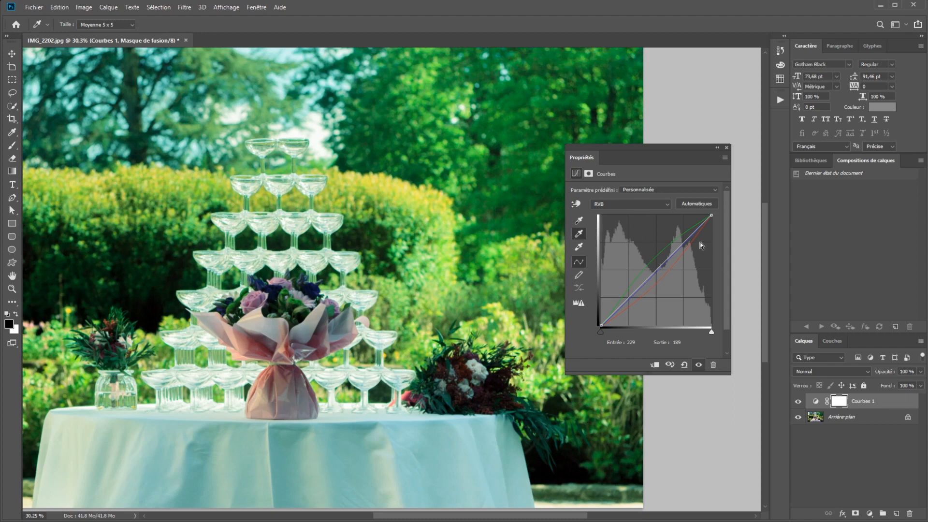
left_click(633, 204)
left_click(630, 220)
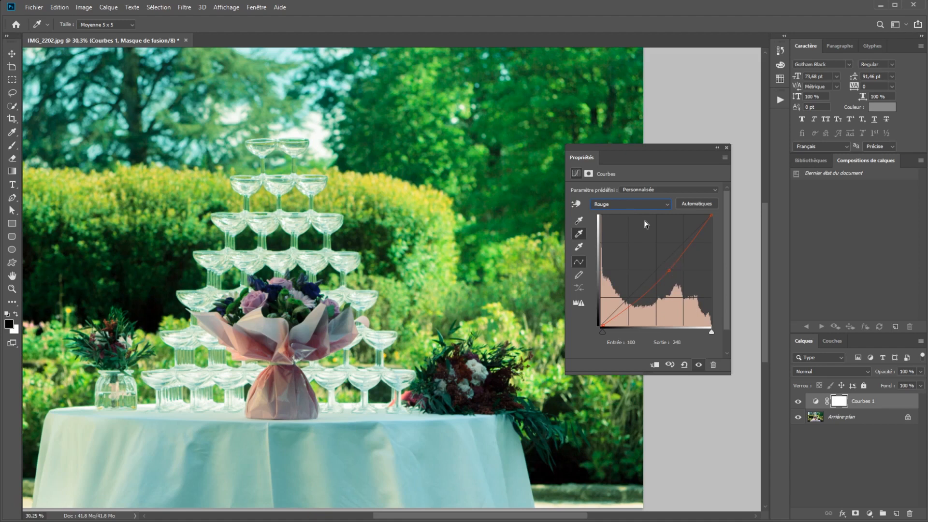
left_click(631, 203)
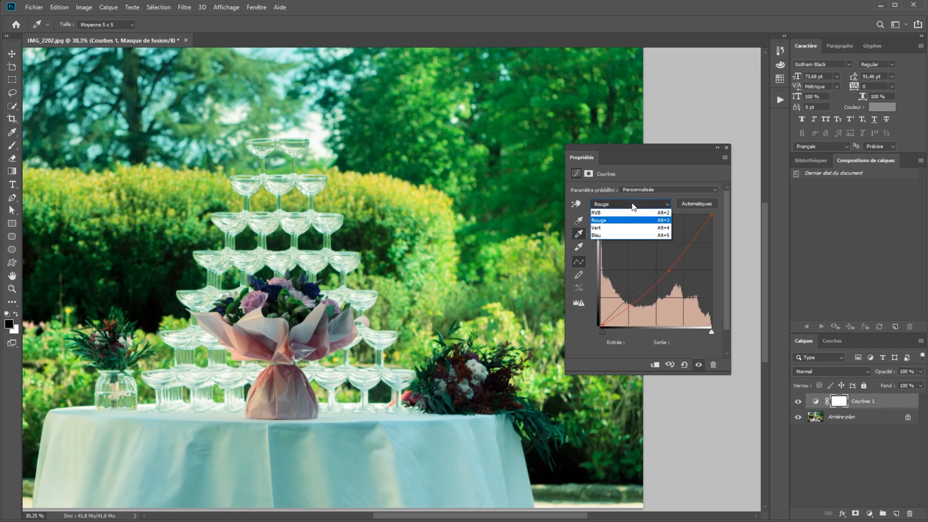
left_click(631, 228)
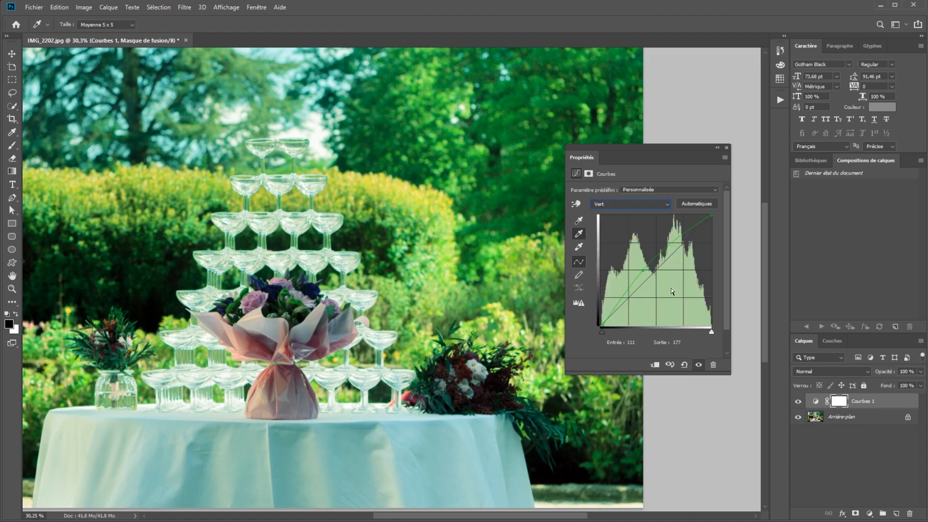
left_click(623, 204)
left_click(626, 234)
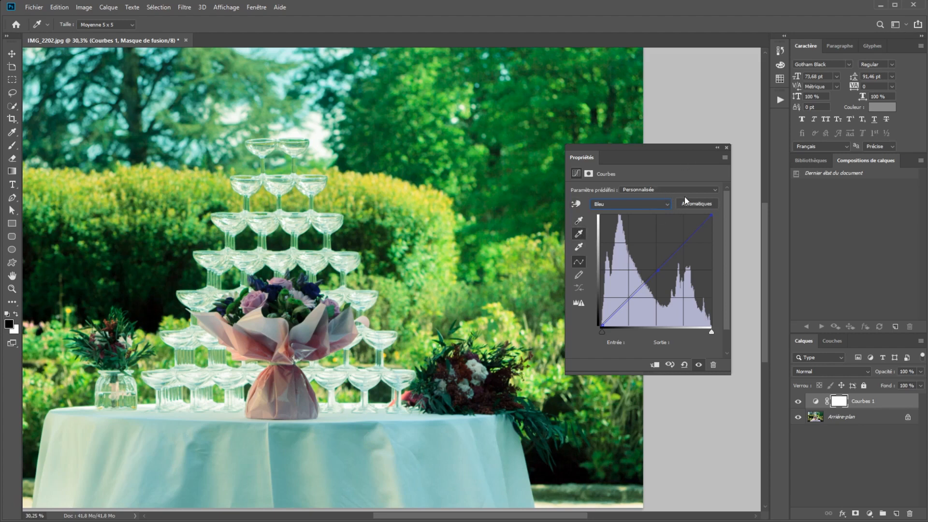
Return to the RGB channel and reset the curves with the Par défaut preset
left_click(653, 204)
left_click(653, 212)
left_click(658, 190)
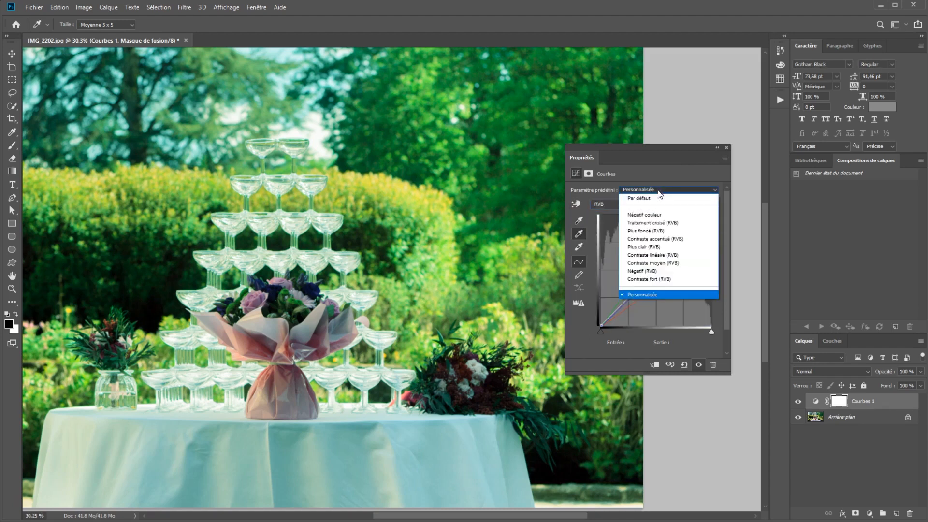
left_click(645, 199)
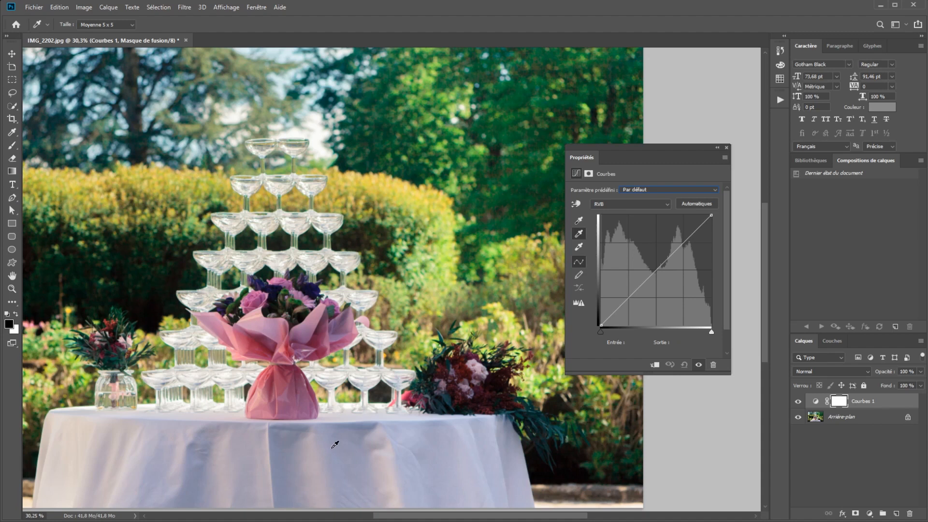
Examine the red and green channel curves and histograms of the Curves adjustment
left_click(634, 204)
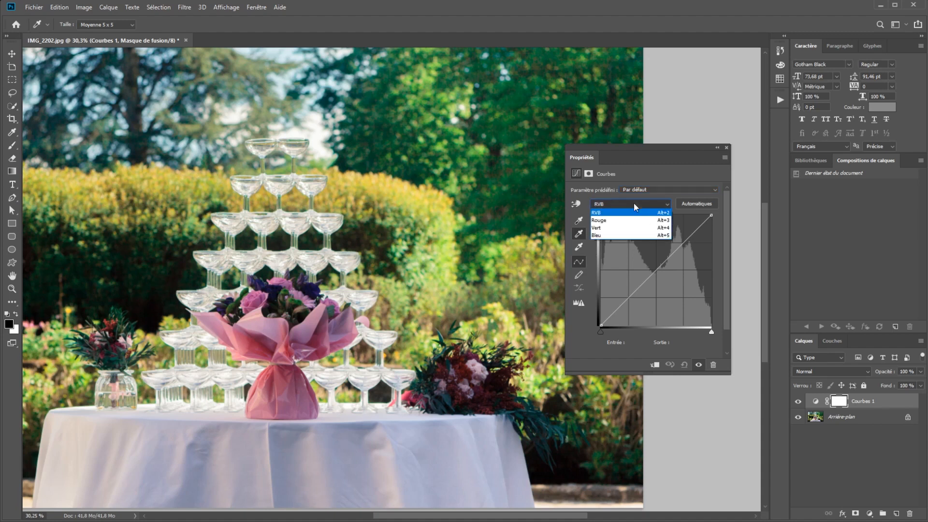
left_click(628, 221)
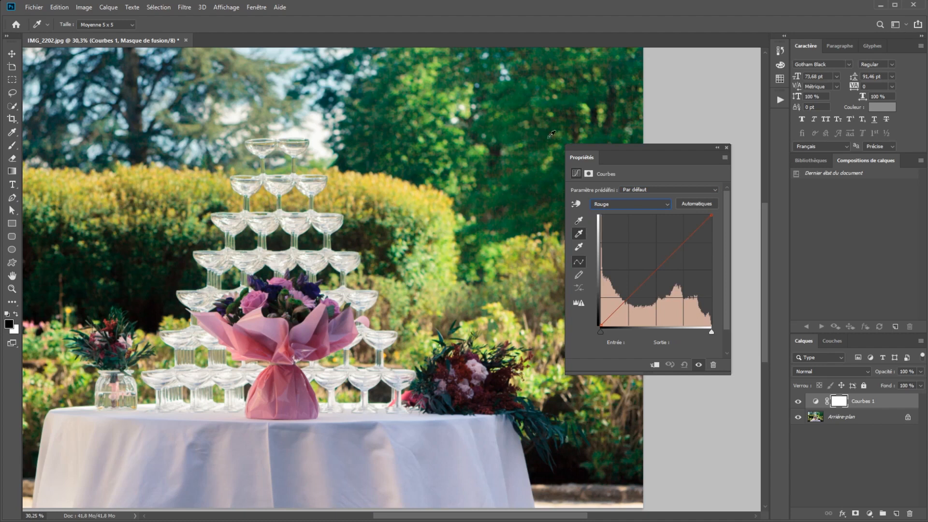
left_click(616, 205)
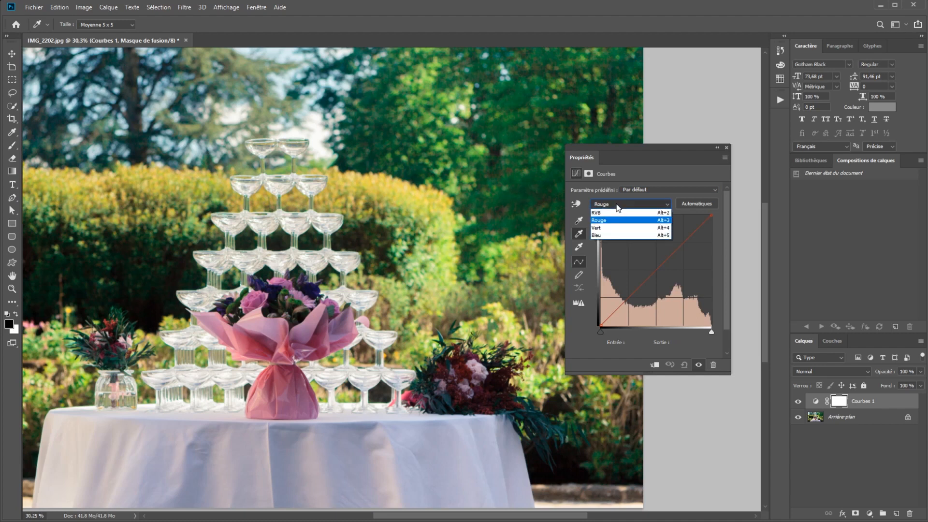
left_click(616, 228)
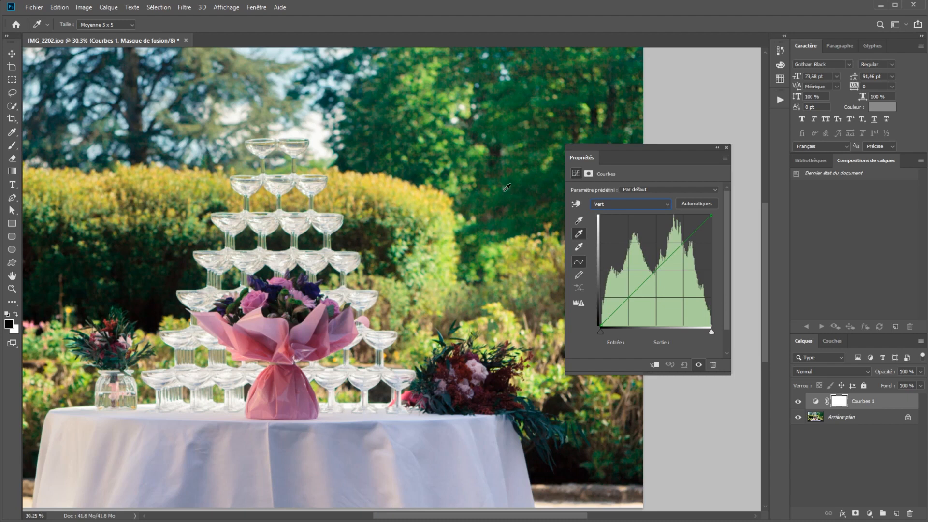
On the red channel, use on-image adjustment to lower the tablecloth tone to input 175, output 157, and the hedge-top tone to input 228, output 224
left_click(614, 208)
left_click(613, 220)
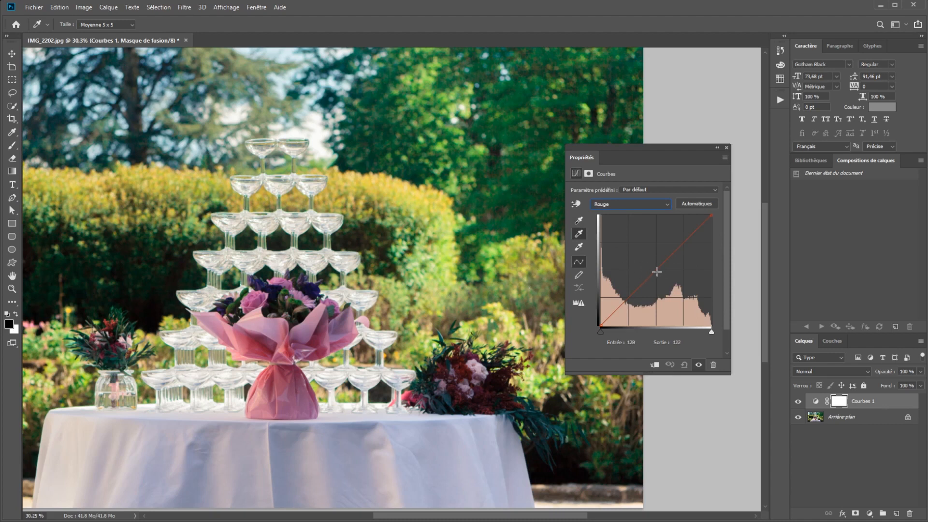
left_click(576, 204)
left_click_drag(324, 457, 328, 468)
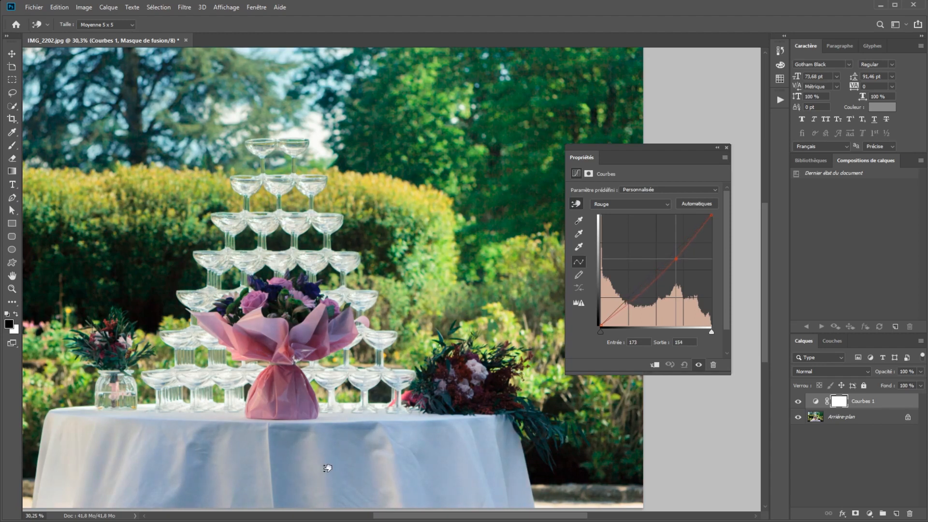
left_click_drag(327, 468, 328, 466)
mouse_move(427, 198)
left_mouse_down()
mouse_move(427, 188)
mouse_move(428, 200)
left_mouse_up()
Compare the photo with and without the Courbes 1 red-channel adjustment by toggling the layer's visibility
left_click(798, 402)
left_click(799, 402)
left_click(799, 402)
left_click(798, 402)
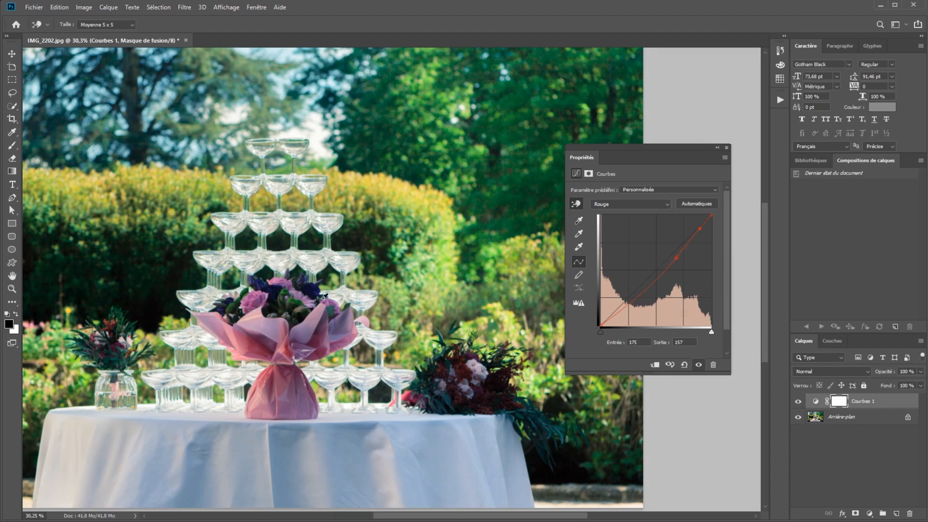
Activate the Move tool, collapse the Curves properties to uncover the whole photo, and compare it before and after the adjustment
left_click(12, 54)
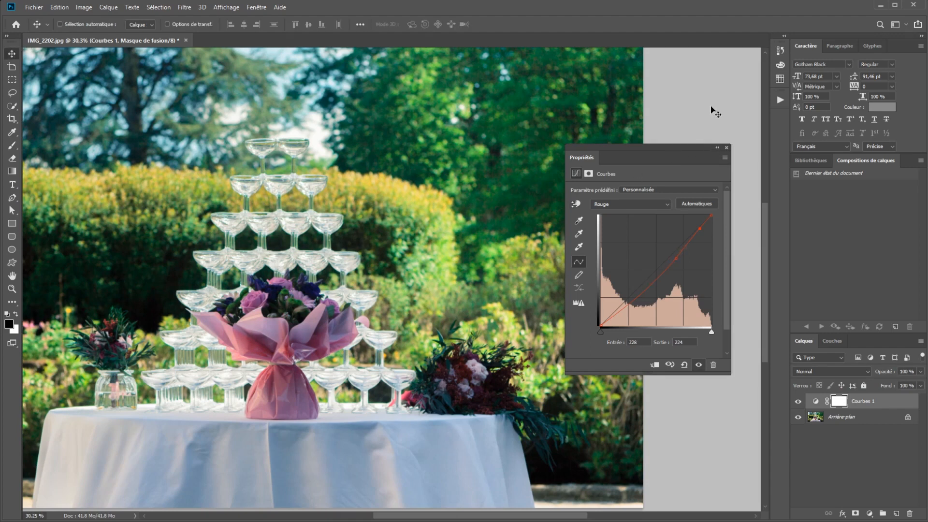
left_click(717, 148)
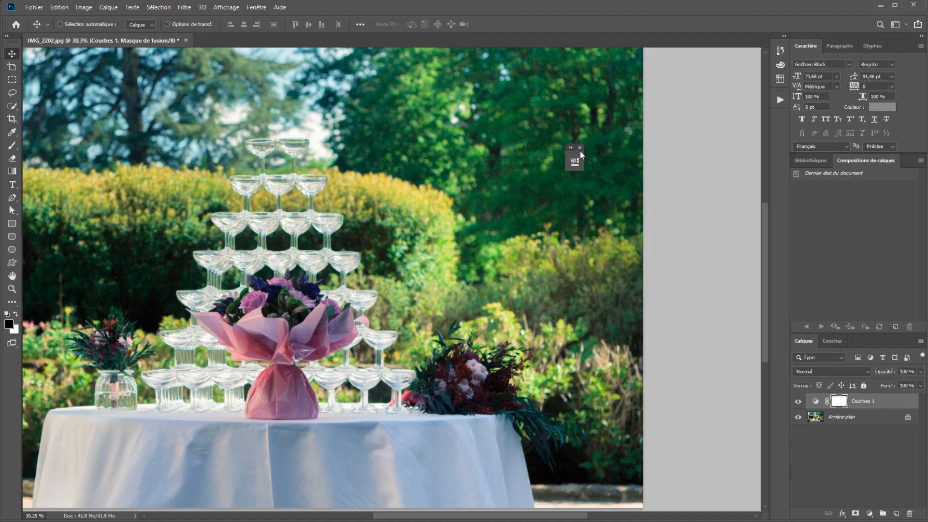
key("ctrl+minus")
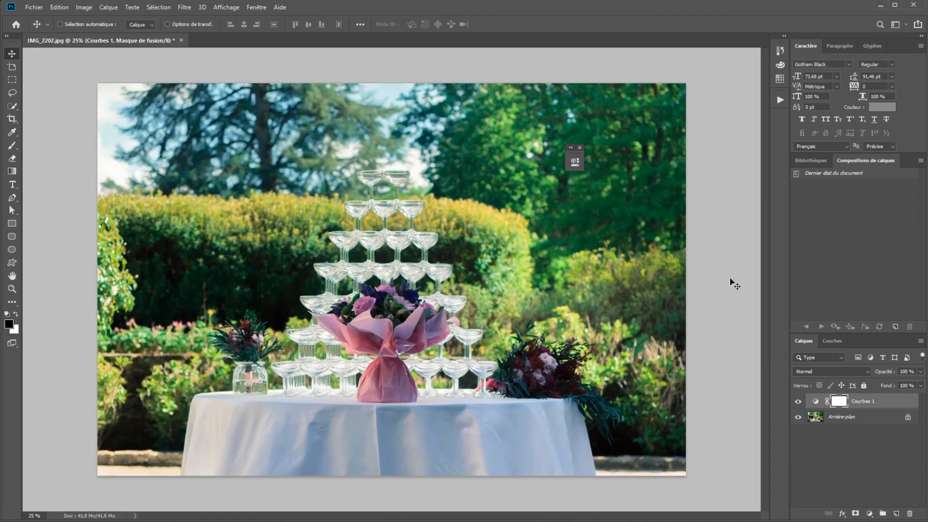
left_click(798, 403)
left_click(798, 402)
Reopen the Curves properties and switch the edited channel to RVB
left_click(575, 161)
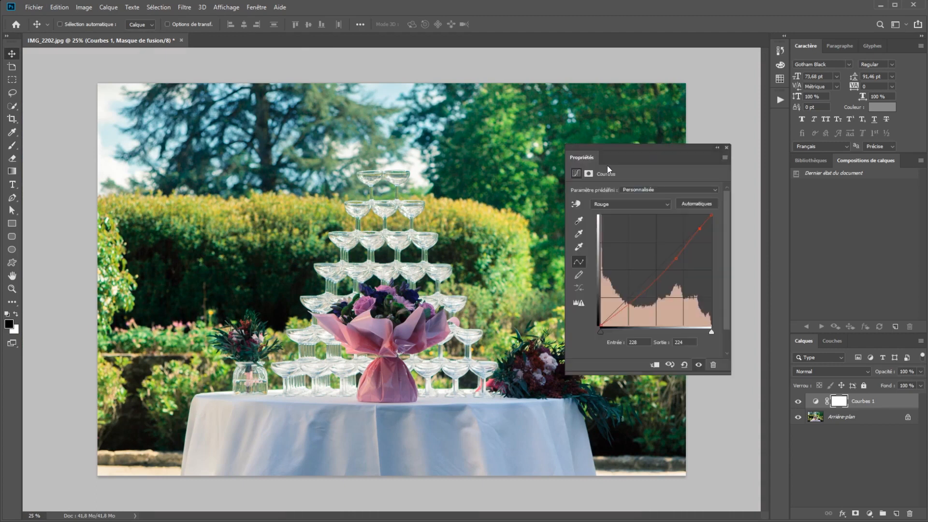
left_click(642, 206)
left_click(638, 202)
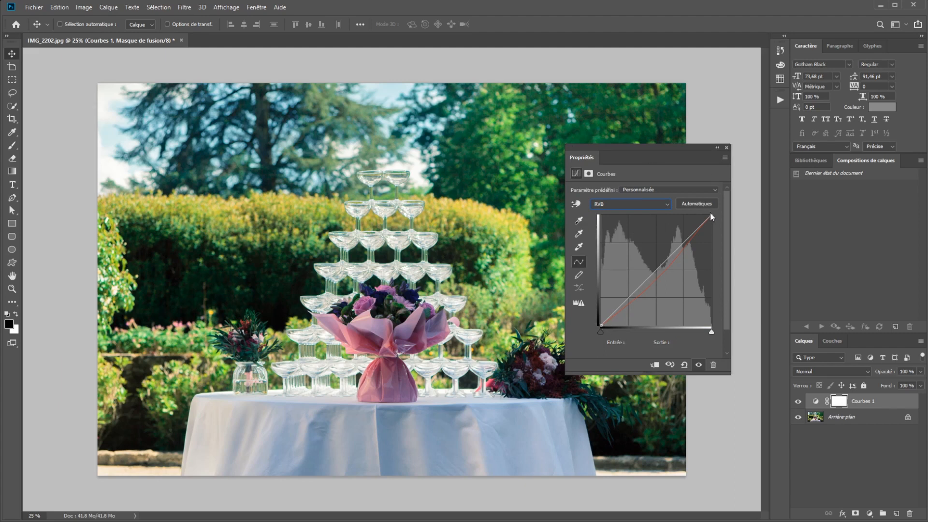
Shift the RGB curve's black point inward to about input 23, and return it to input 0
left_click(601, 326)
left_click_drag(601, 325, 615, 334)
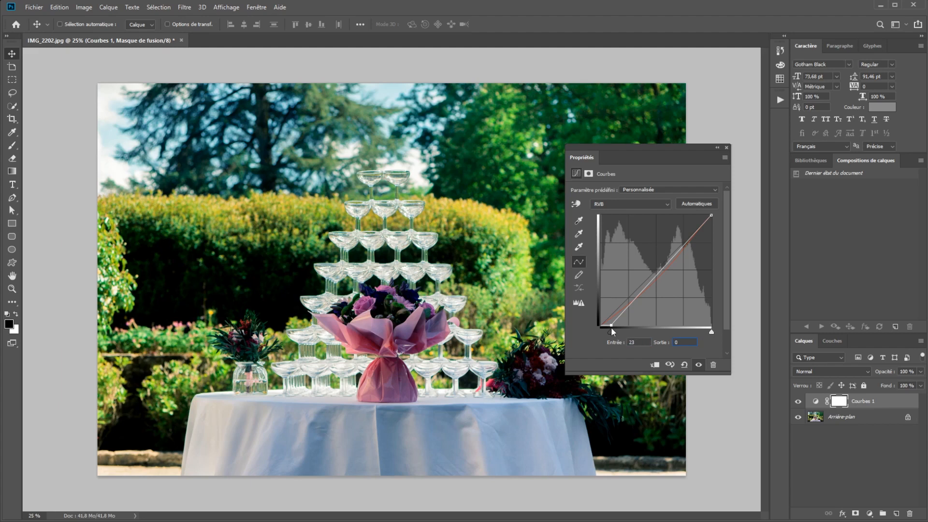
left_click_drag(610, 326, 593, 334)
left_click(599, 334)
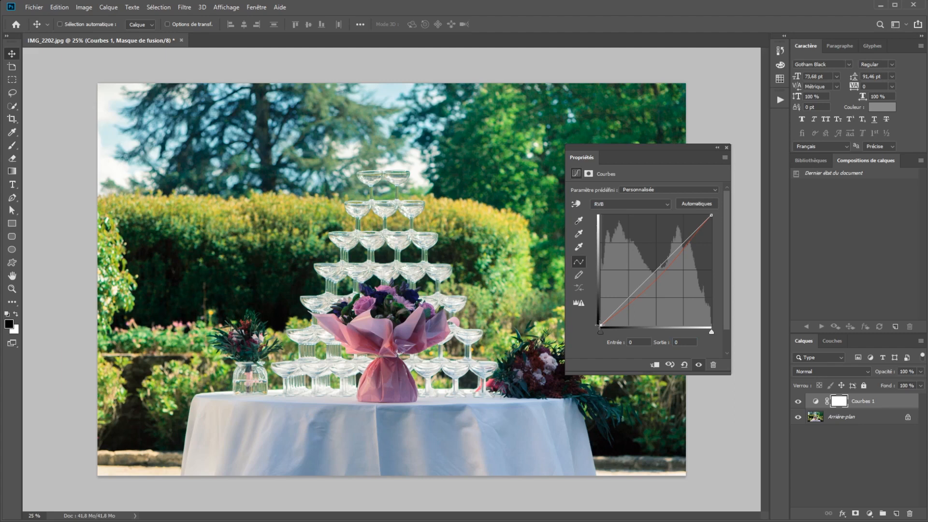
Shape a faded S-curve on the RGB channel: black point output 26, lowered white point, shadow point 75 to 70, highlight point 167 to 166
left_click_drag(599, 325, 595, 316)
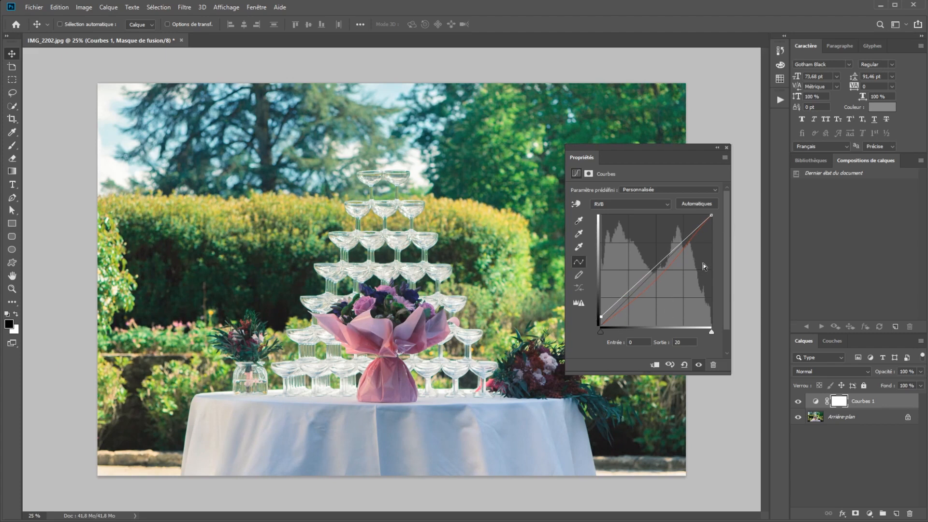
left_click_drag(599, 317, 598, 314)
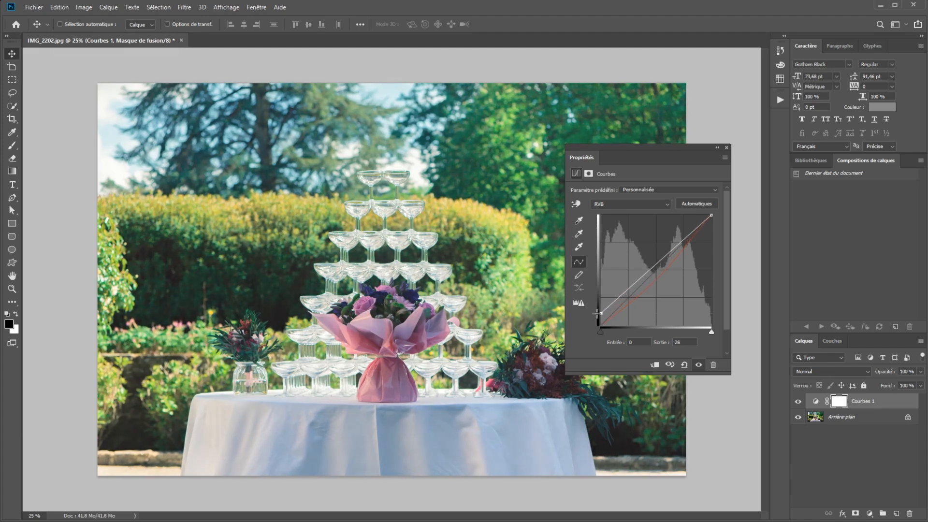
left_click_drag(714, 216, 717, 227)
left_click_drag(633, 289, 633, 295)
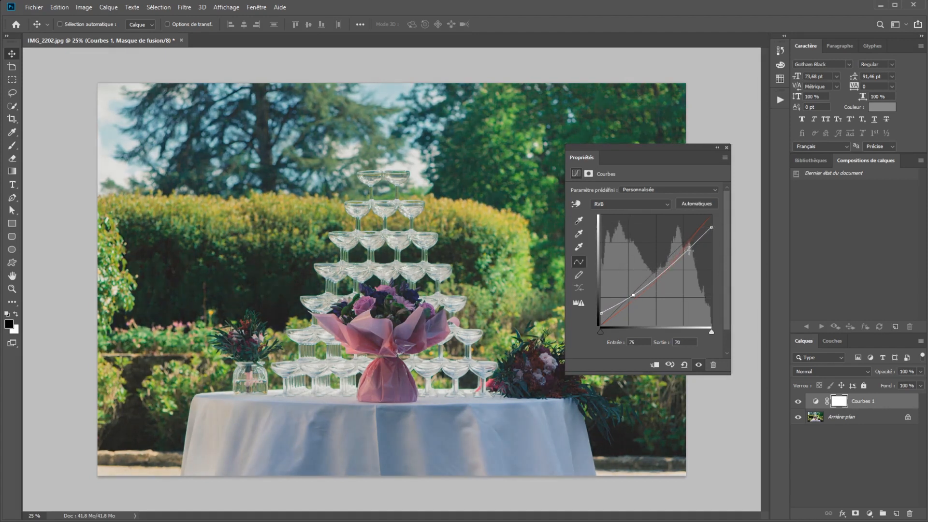
left_click_drag(675, 261, 673, 253)
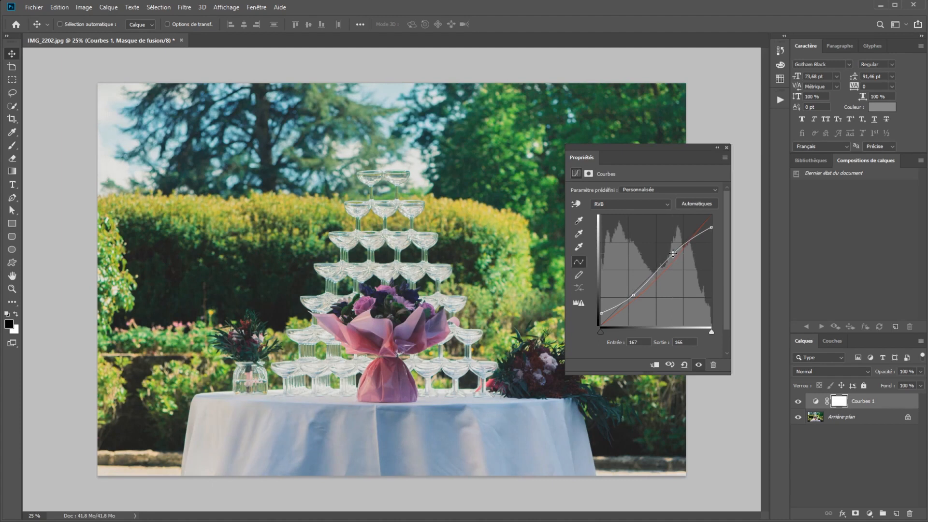
Collapse the Curves properties and toggle the Courbes 1 layer's visibility to compare the faded look with the original photo
left_click(717, 147)
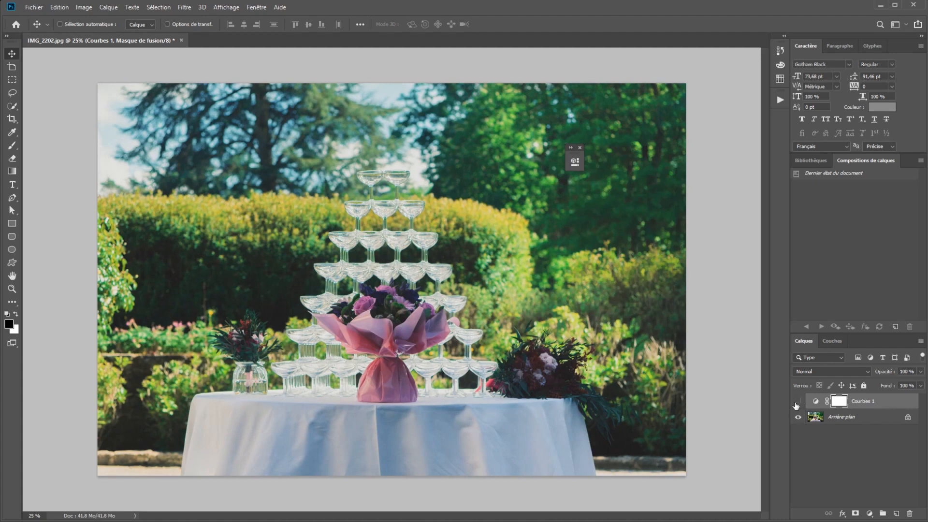
left_click(798, 401)
left_click(797, 403)
left_click(798, 403)
Reopen the Courbes 1 settings as a floating window to review the final RGB curve, and collapse them again
double_click(815, 403)
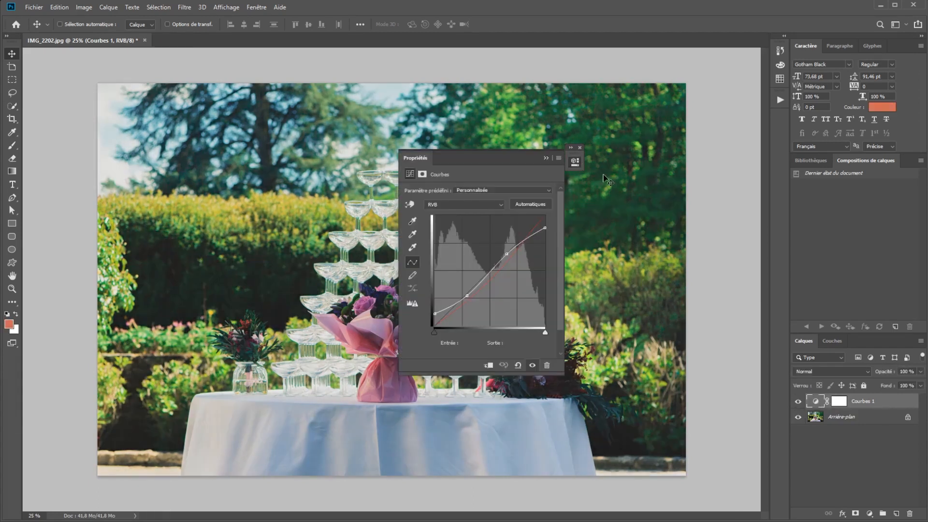
left_click_drag(502, 158, 653, 166)
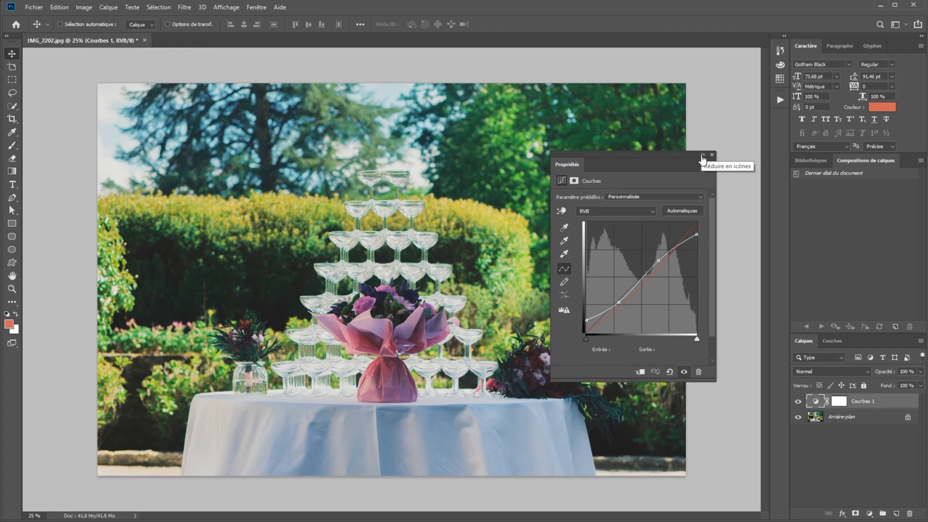
left_click(702, 155)
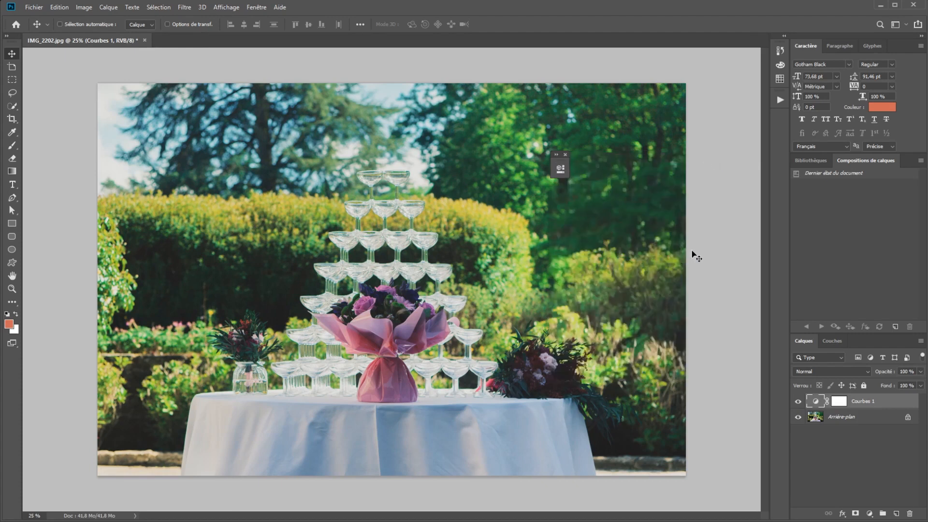